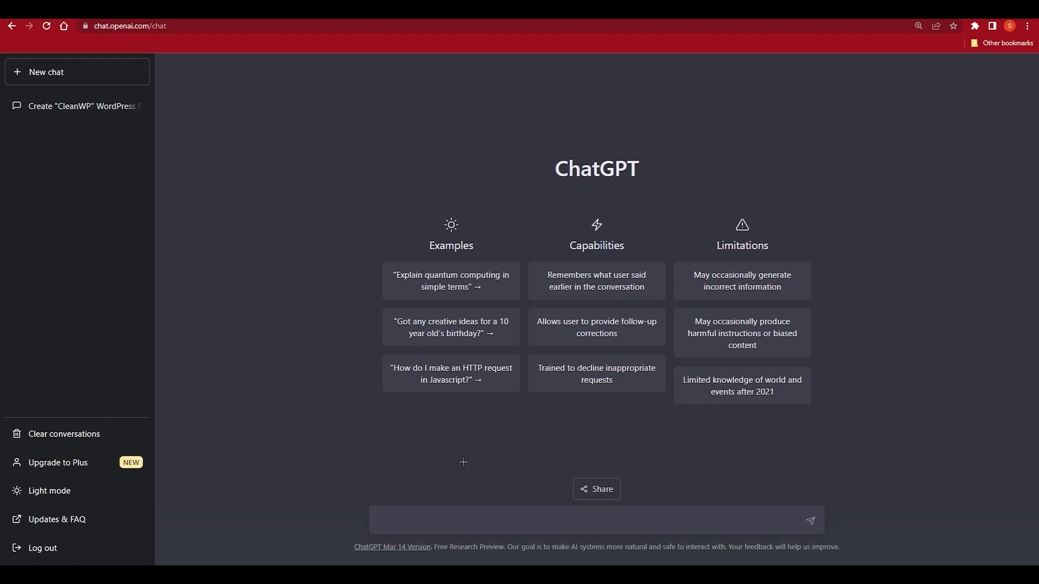
# - Send ChatGPT the prompt "MEDITATION" GIVE ME SOME TITLES RELATED TO THIS, with the topic word in quotation marks
pyautogui.click(403, 521)
pyautogui.write('MEDITATION GIVE ME SO')
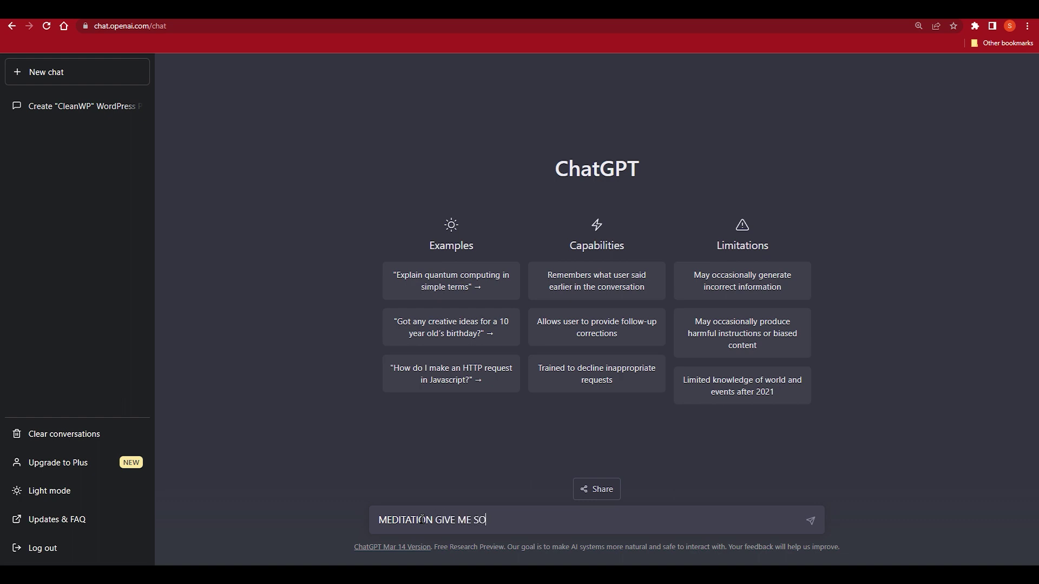
pyautogui.write('ME TITLES RELATED TO THIS')
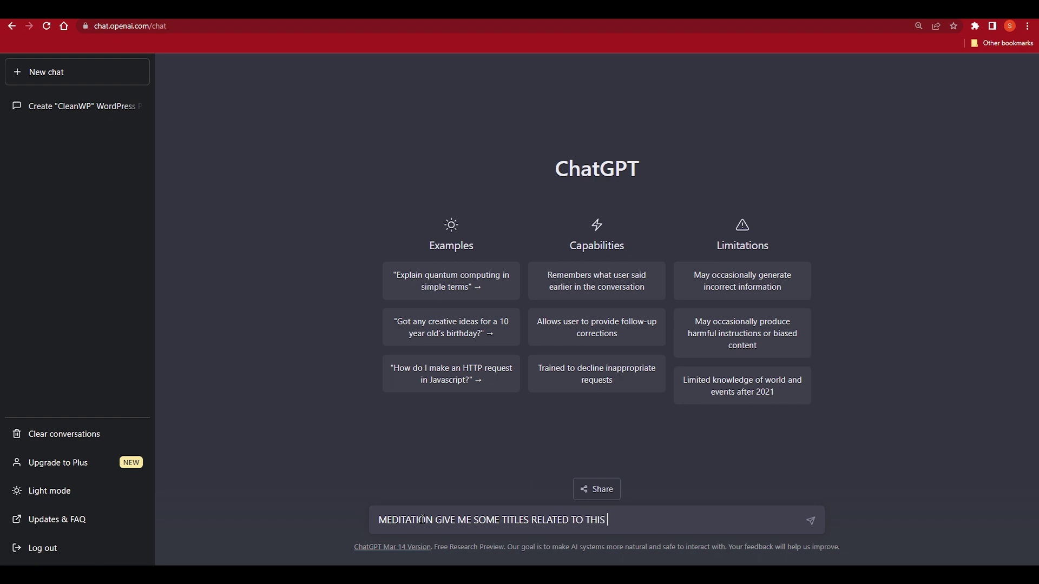
pyautogui.click(435, 519)
pyautogui.write('"')
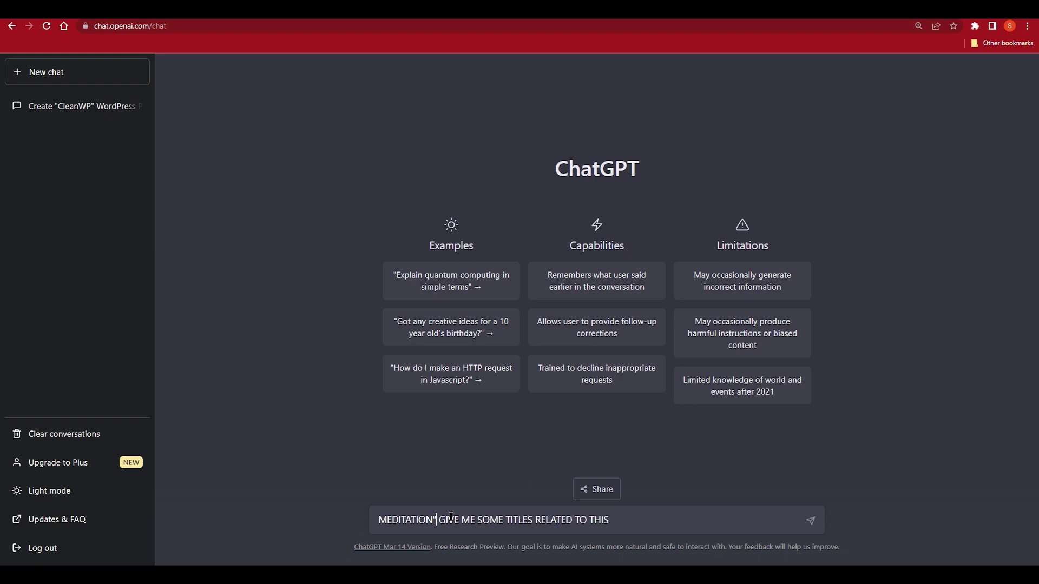
pyautogui.write('"')
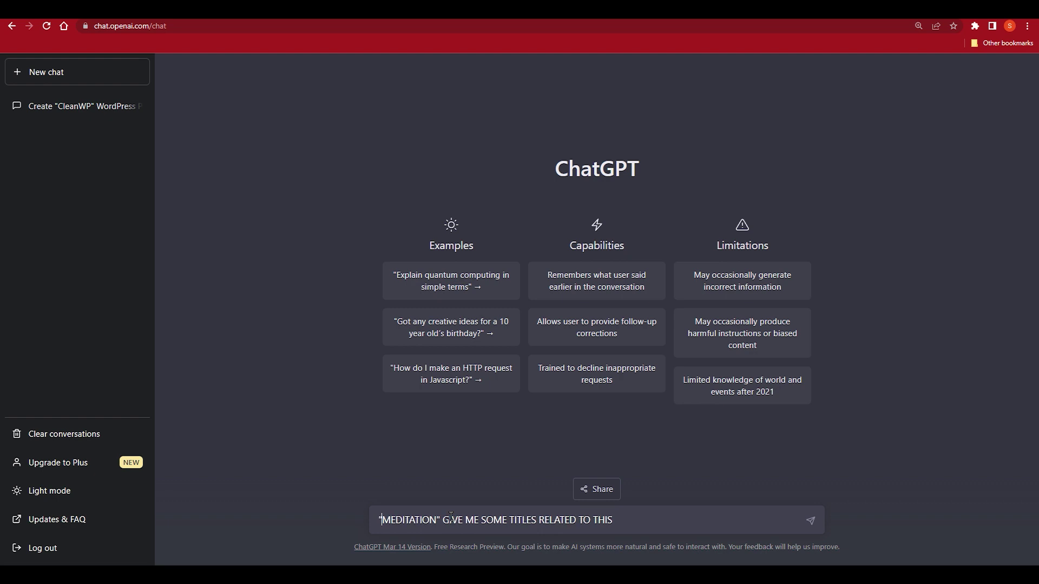
pyautogui.press('Return')
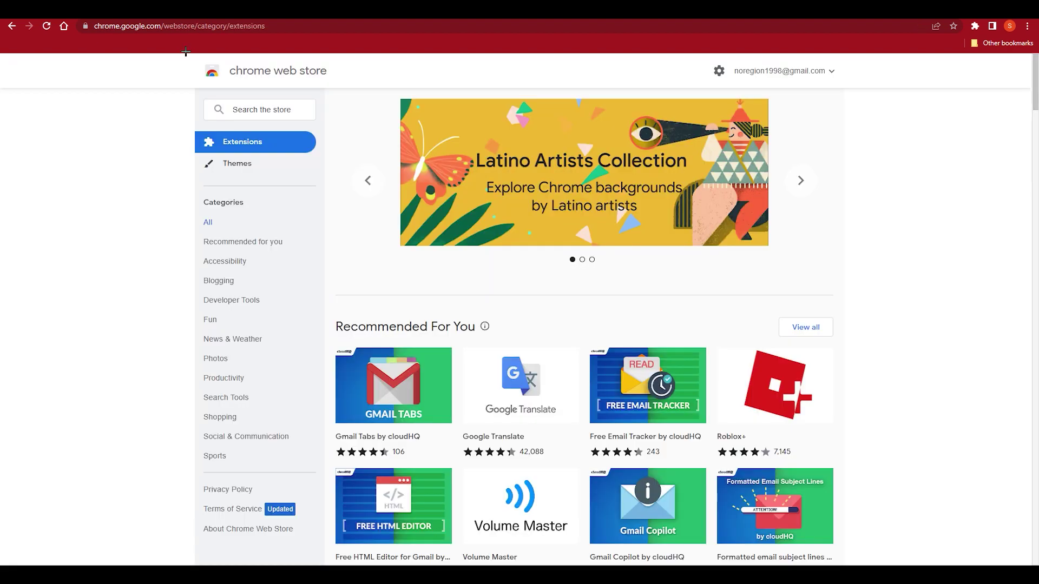
# - Search the Chrome Web Store for "aiprm for seo"
pyautogui.click(245, 109)
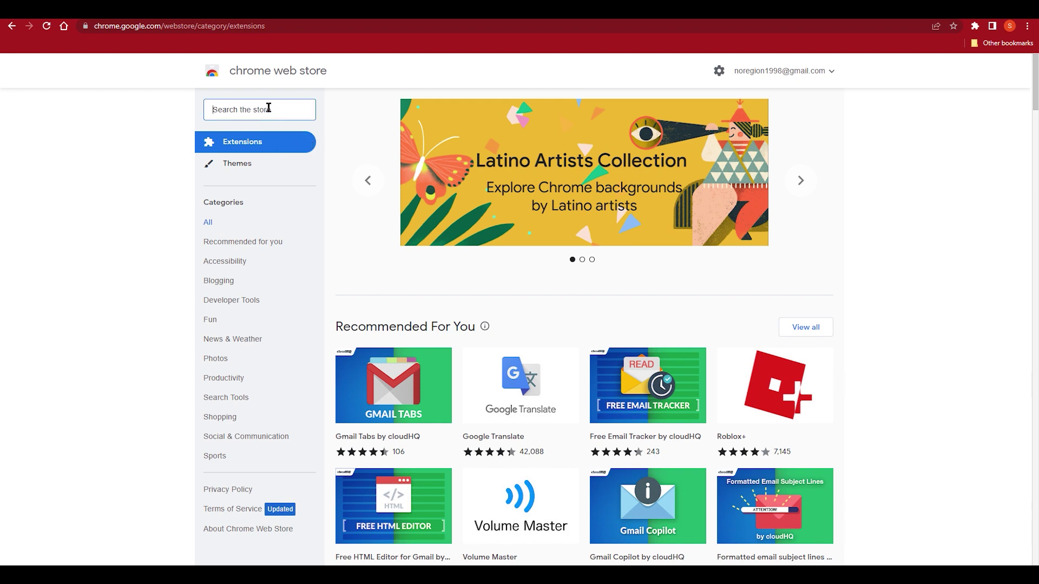
pyautogui.write('a')
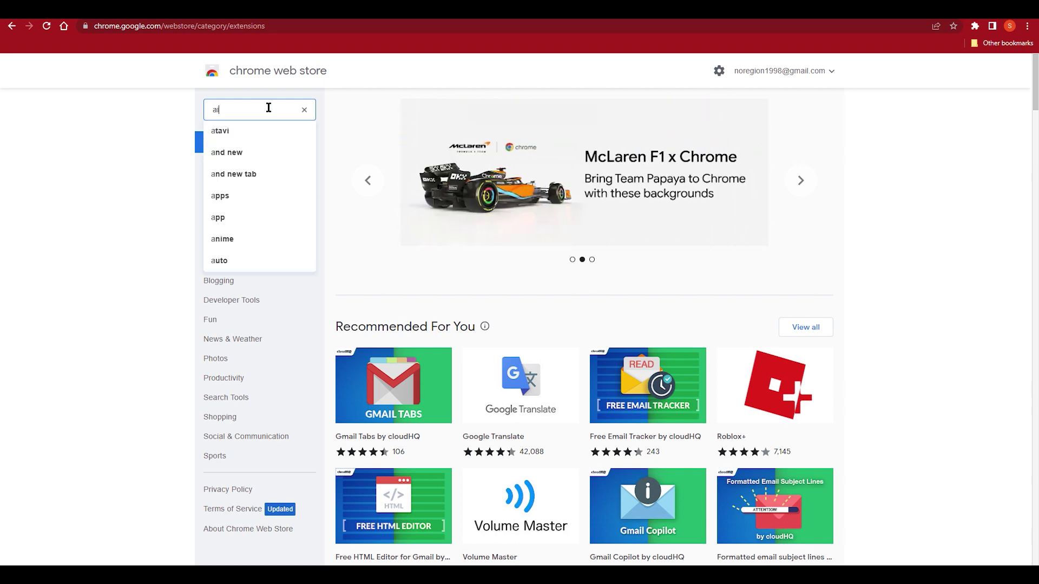
pyautogui.write('iprm for s')
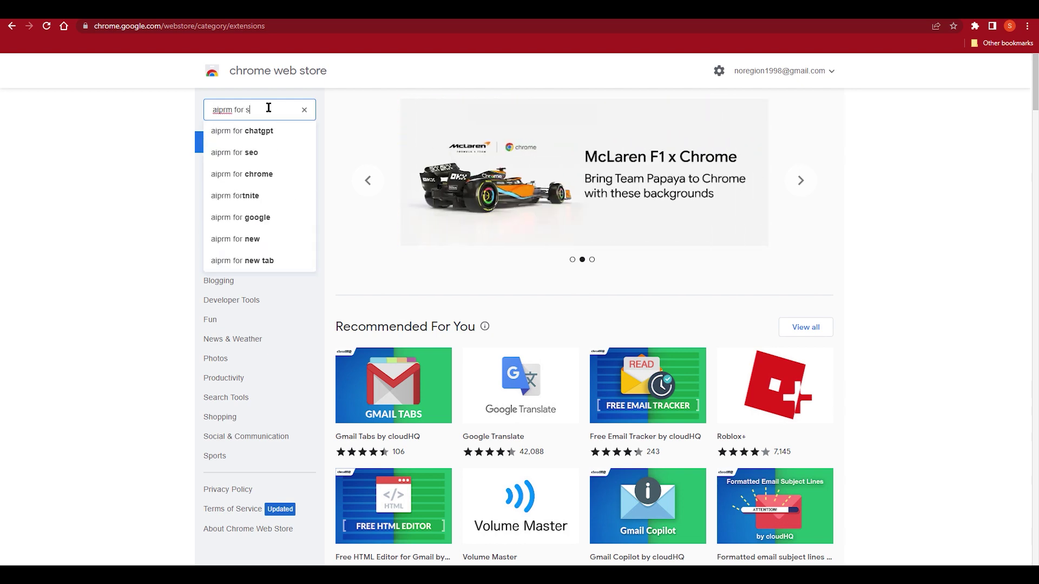
pyautogui.write('eo')
pyautogui.press('Return')
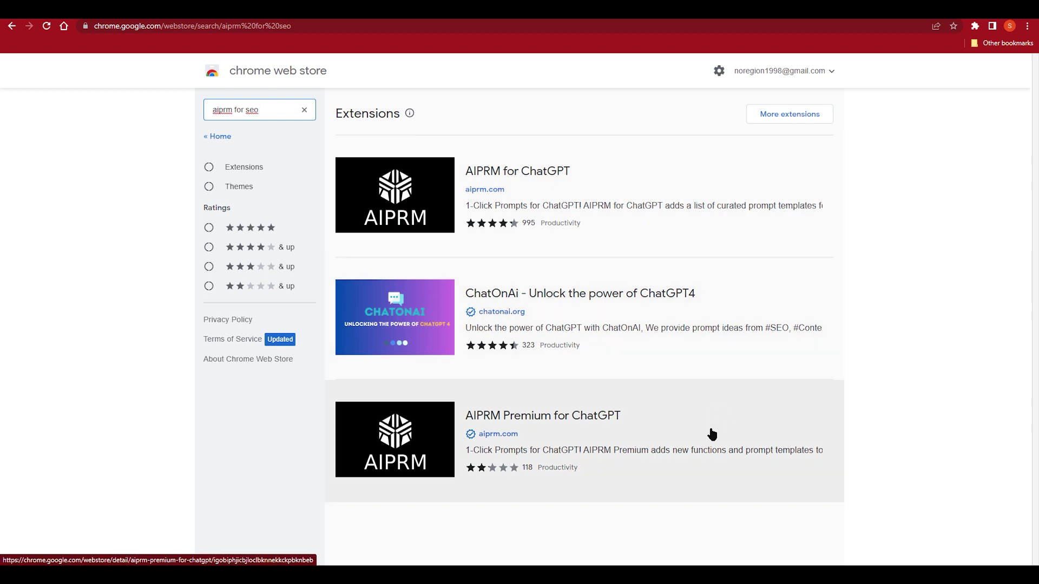
# - Install the AIPRM for ChatGPT extension and continue with connecting the OpenAI and AIPRM accounts
pyautogui.click(532, 211)
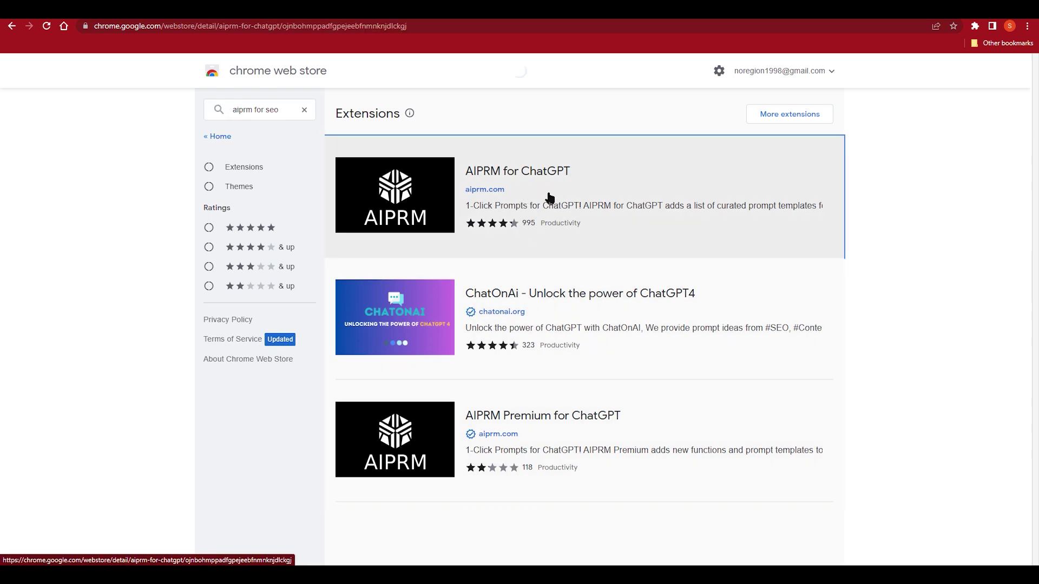
pyautogui.click(760, 152)
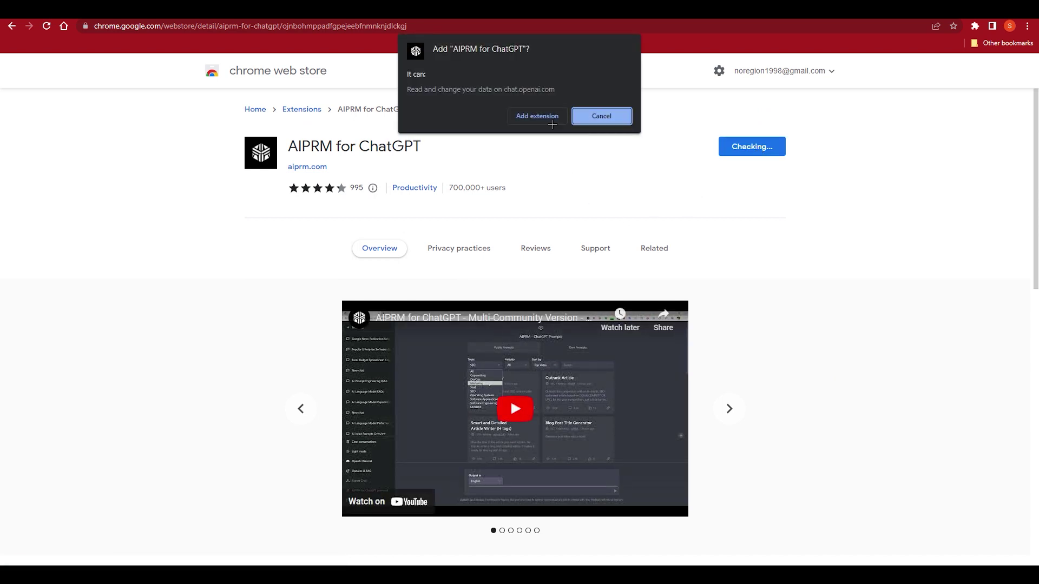
pyautogui.click(537, 119)
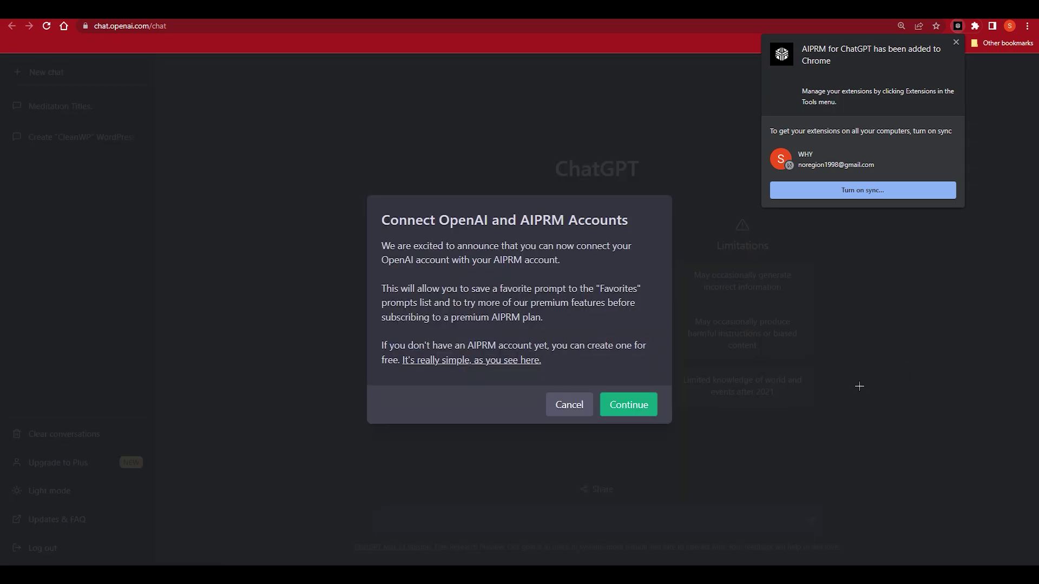
pyautogui.click(613, 416)
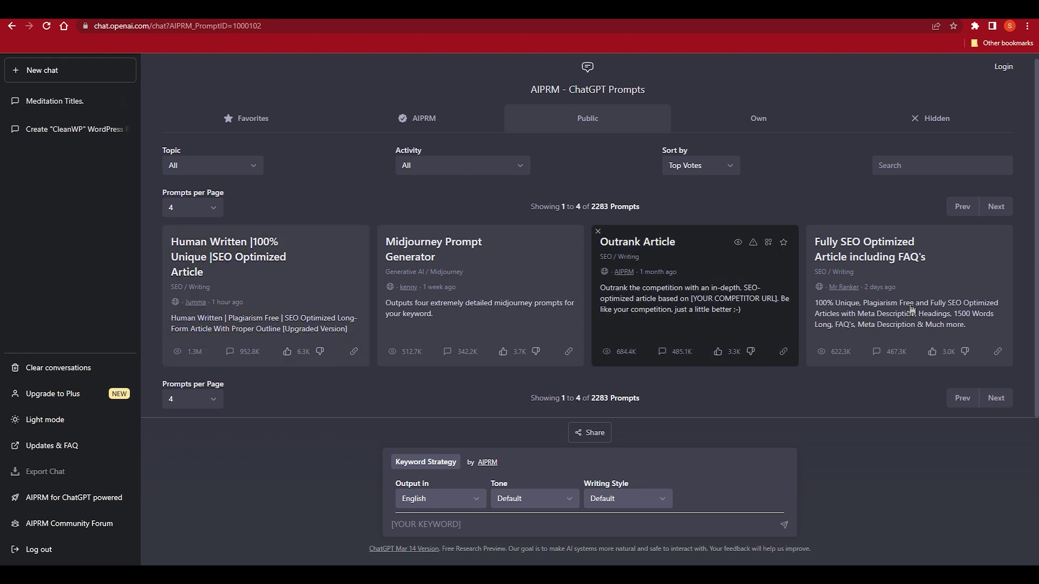
# - Show the next set of public AIPRM prompts and run the Keyword Strategy prompt with the keyword "Vegan Brownie Recipe"
pyautogui.click(996, 207)
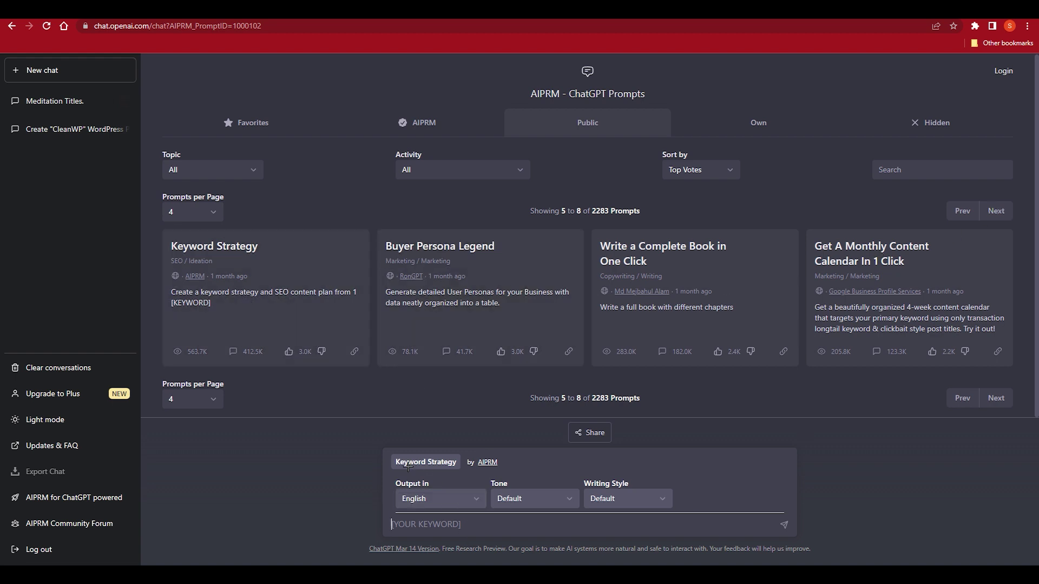
pyautogui.moveTo(394, 463); pyautogui.dragTo(502, 473)
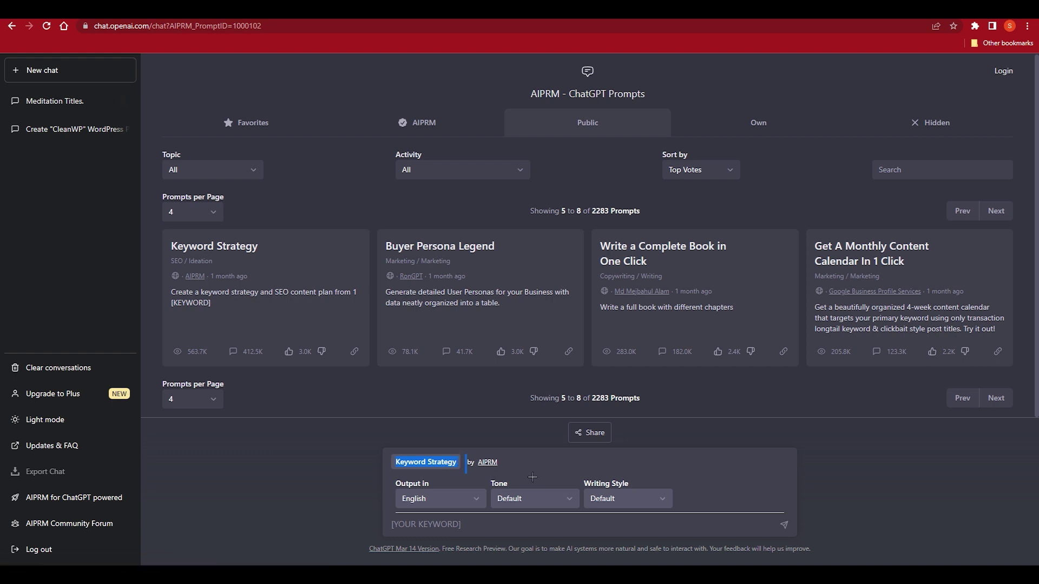
pyautogui.click(459, 523)
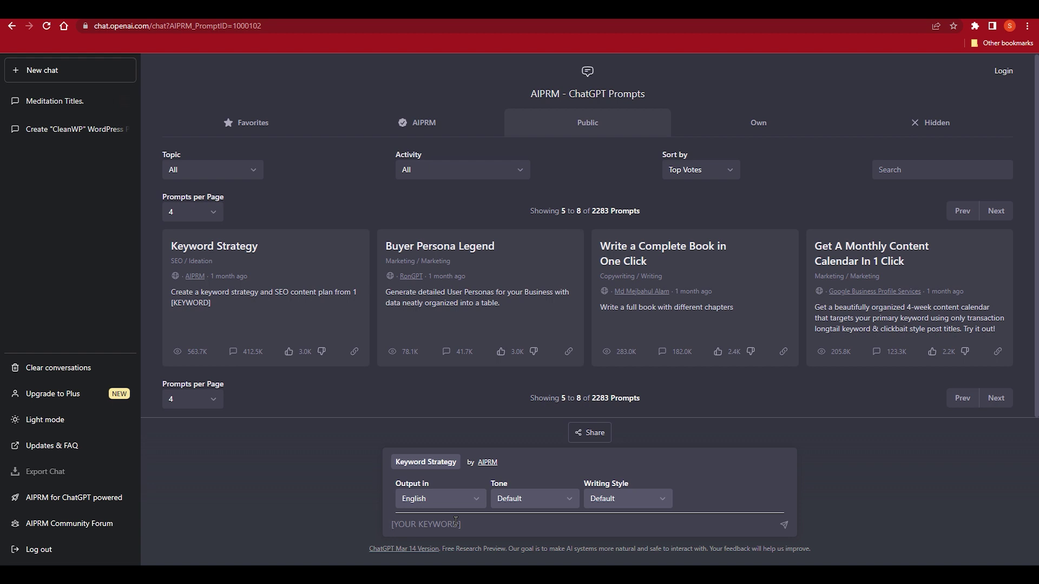
pyautogui.write('Vegan Brownie Recipe')
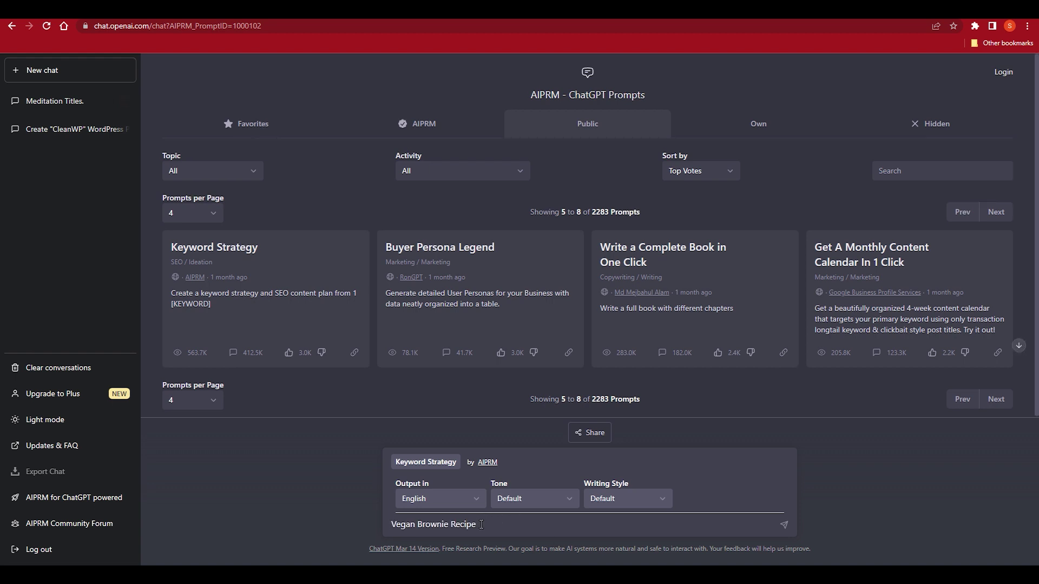
pyautogui.press('Return')
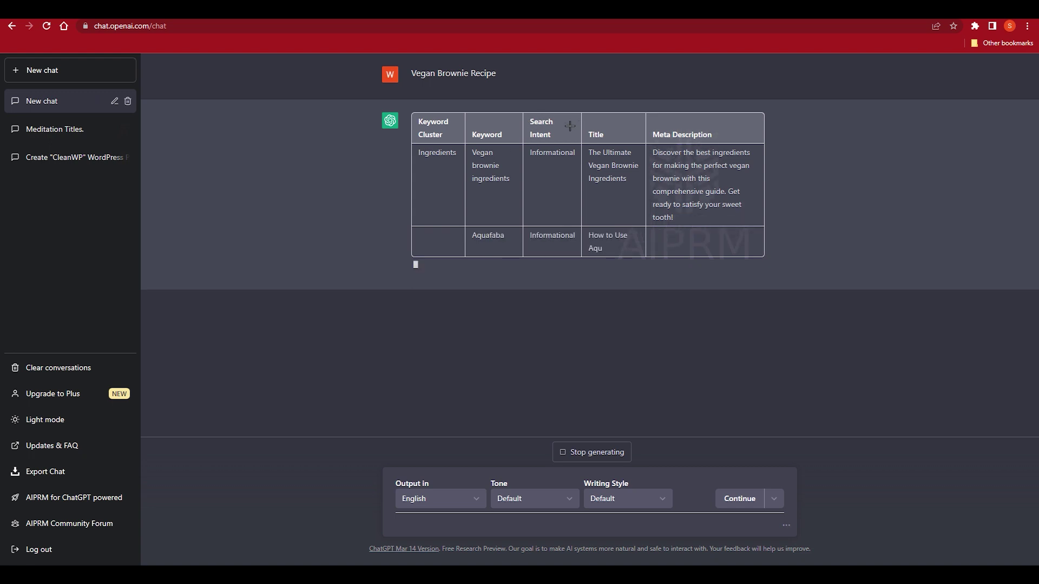
# - Examine the generated keyword table's clusters, keywords, search intents, titles and meta descriptions
pyautogui.moveTo(529, 153); pyautogui.dragTo(545, 156)
pyautogui.click(579, 184)
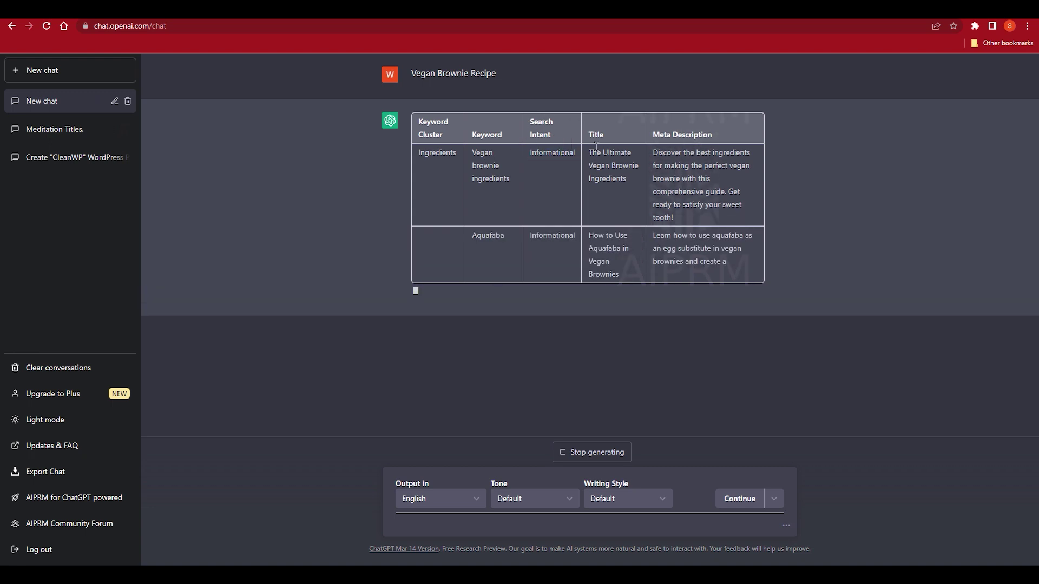
pyautogui.moveTo(619, 179); pyautogui.dragTo(680, 225)
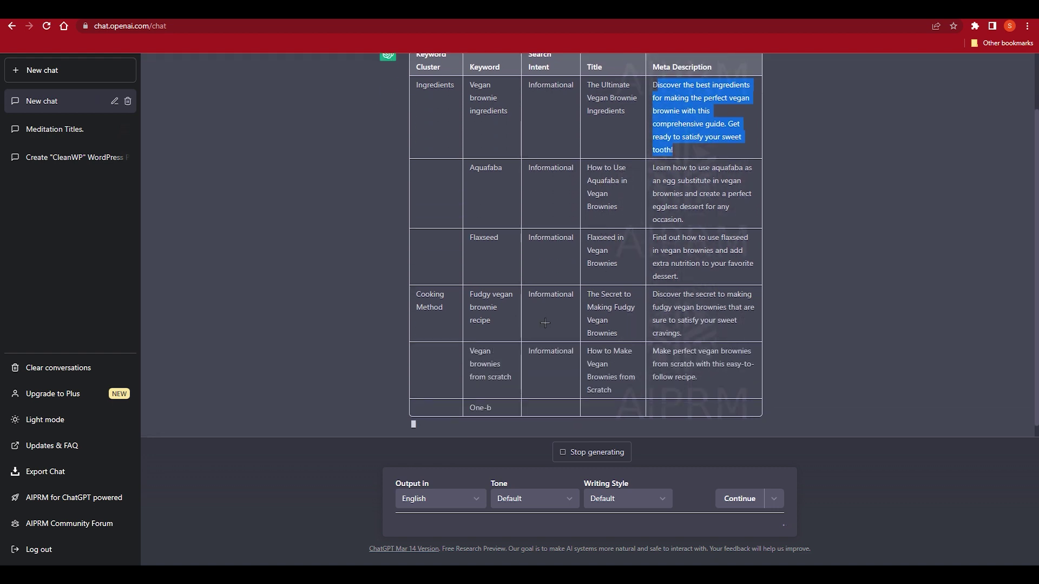
pyautogui.scroll(3, 500, 303)
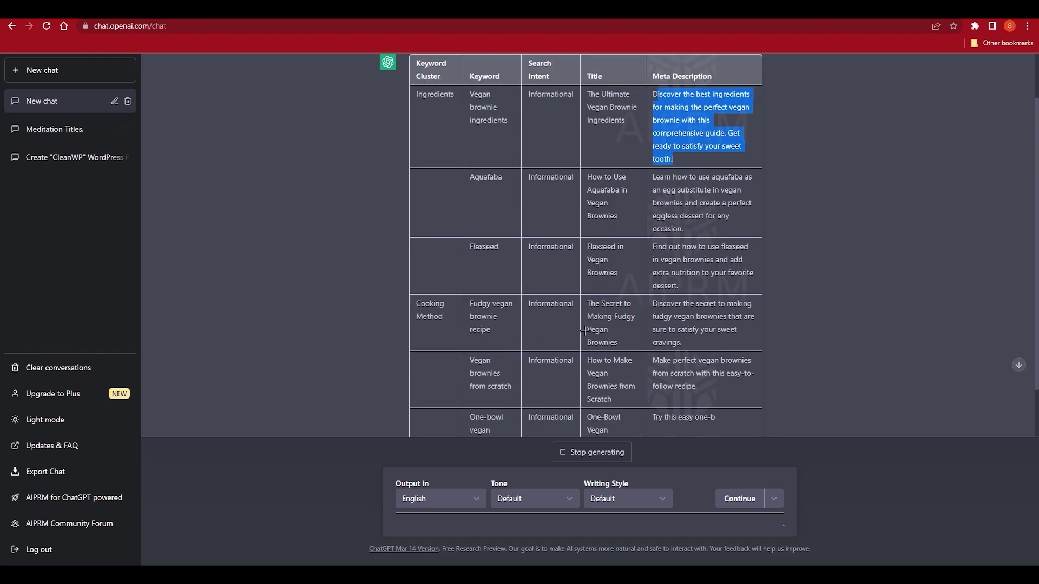
pyautogui.scroll(1, 572, 264)
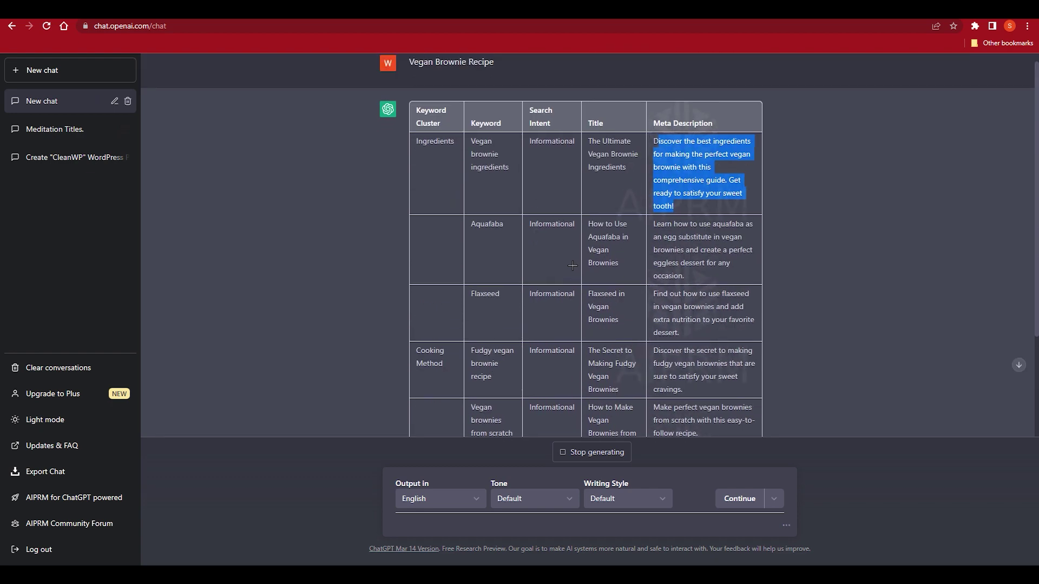
pyautogui.click(572, 264)
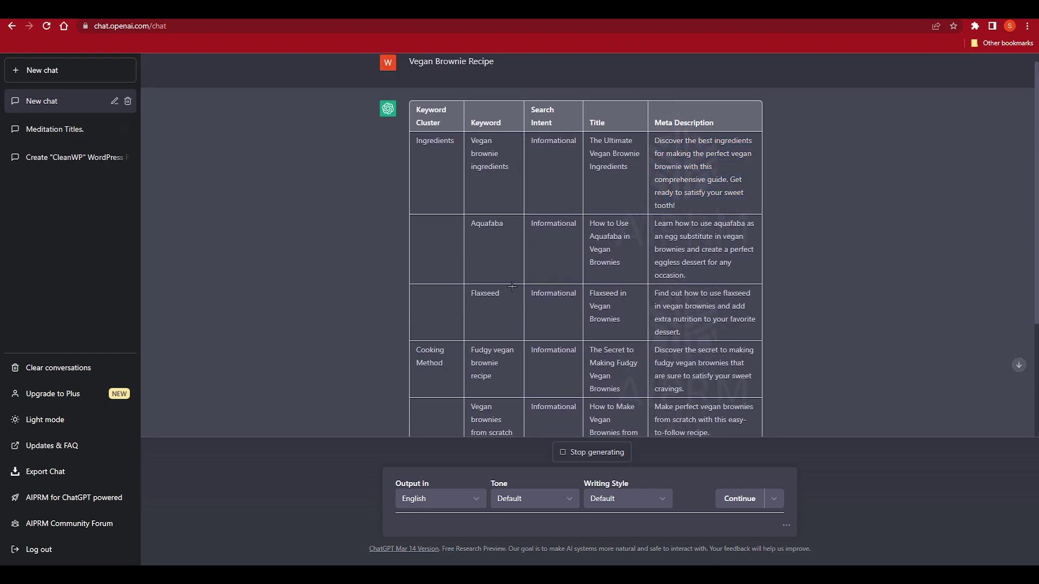
pyautogui.scroll(2, 495, 230)
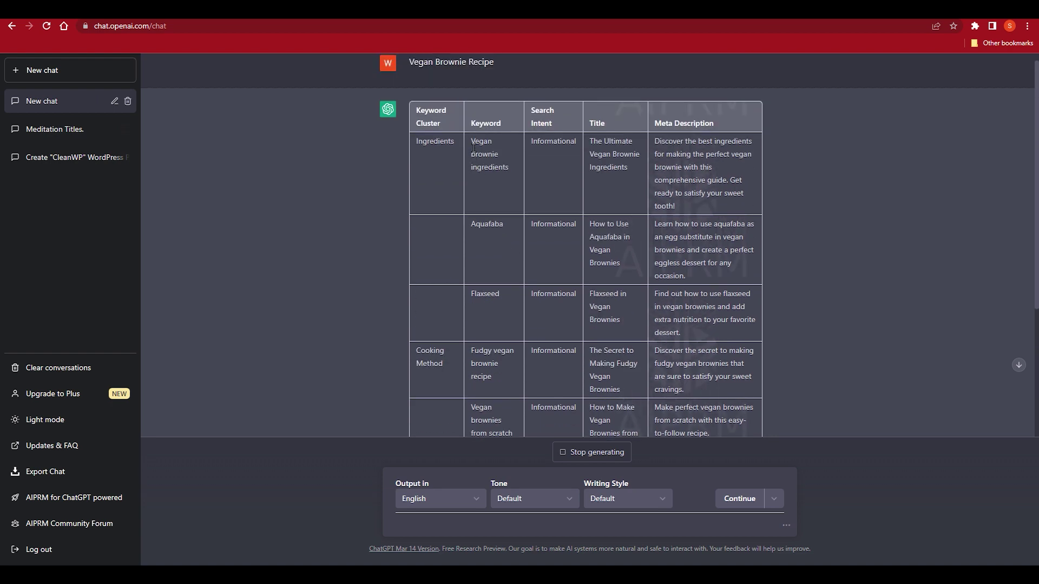
pyautogui.moveTo(473, 141); pyautogui.dragTo(509, 169)
pyautogui.scroll(-5, 534, 242)
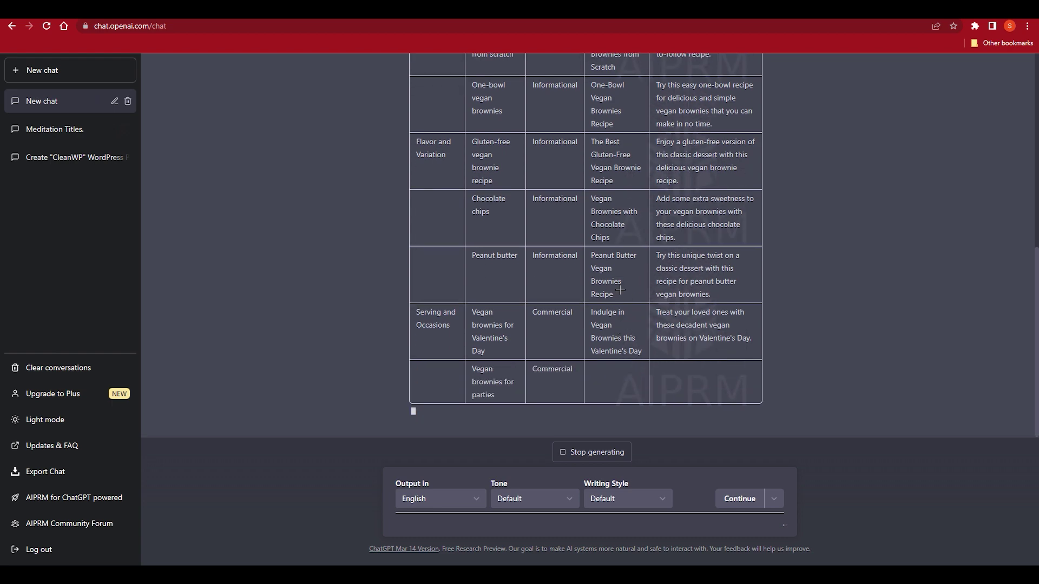
pyautogui.scroll(6, 618, 289)
pyautogui.scroll(-2, 618, 298)
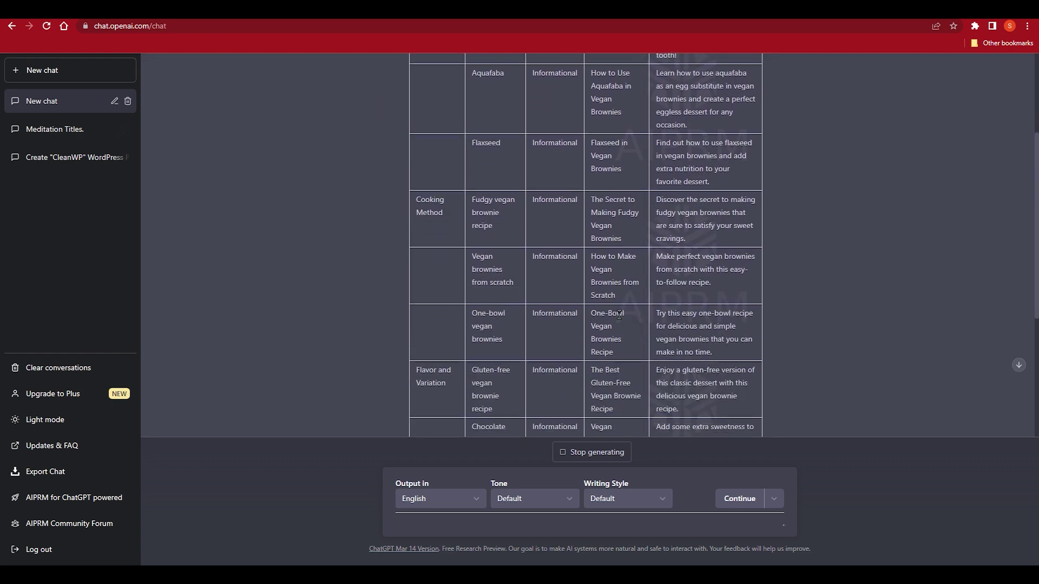
pyautogui.scroll(-5, 621, 354)
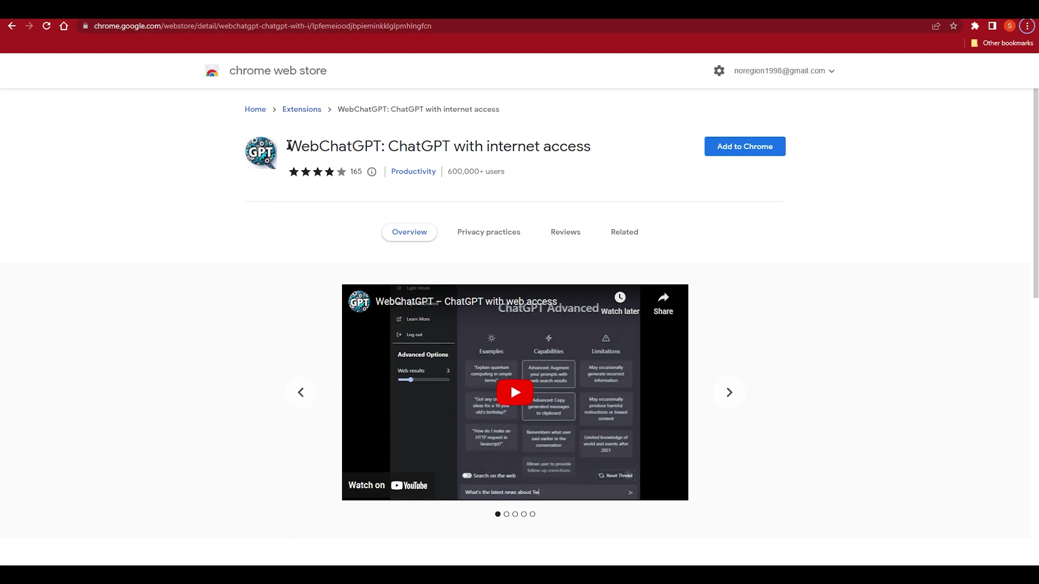
# - Install the WebChatGPT: ChatGPT with internet access extension and dismiss the installation notice
pyautogui.moveTo(288, 145); pyautogui.dragTo(592, 116)
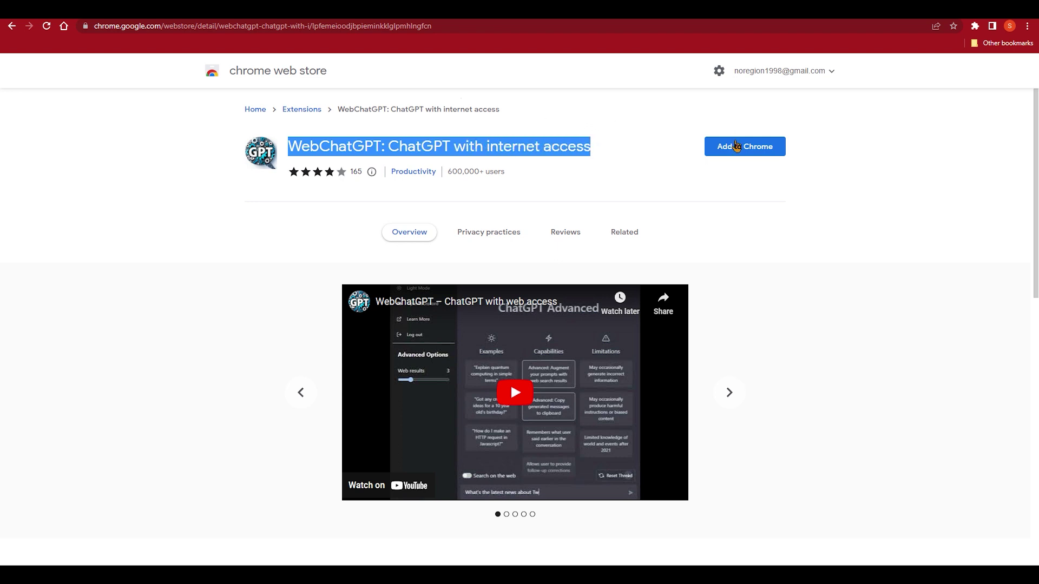
pyautogui.click(737, 146)
pyautogui.click(540, 119)
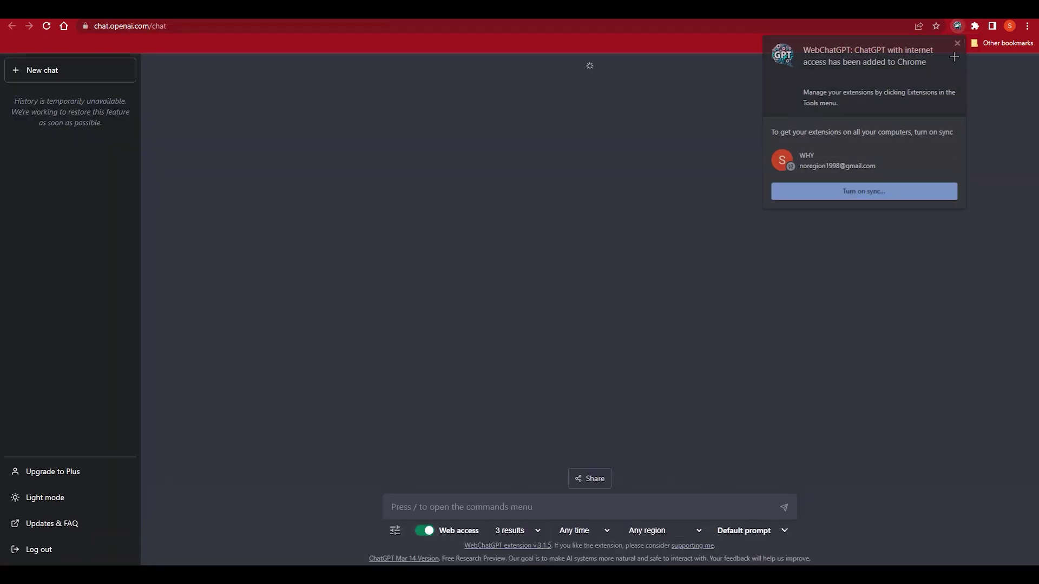
pyautogui.click(957, 43)
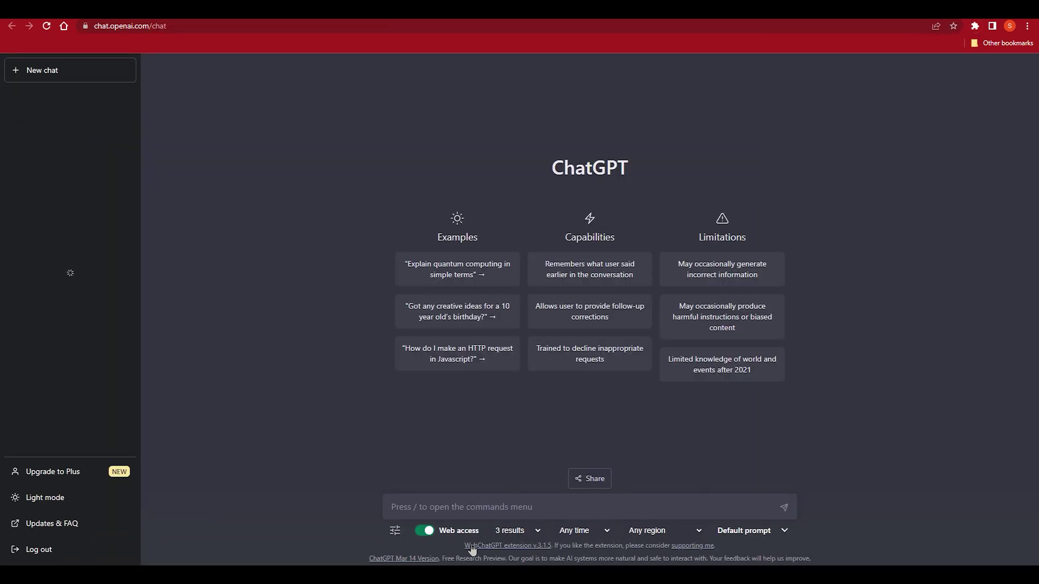
# - Switch WebChatGPT's web access off and back on
pyautogui.click(425, 531)
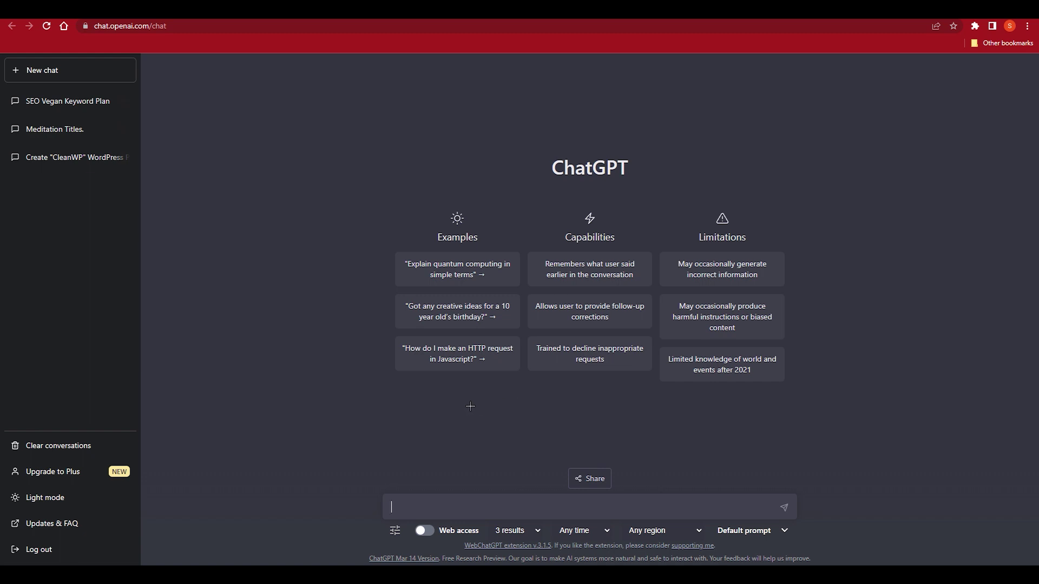
pyautogui.click(426, 534)
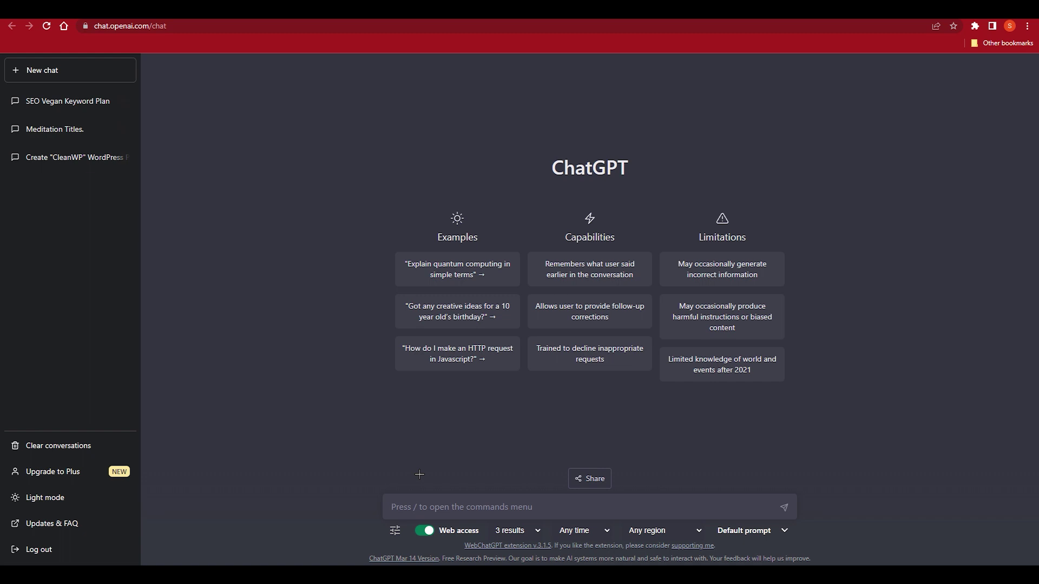
pyautogui.click(444, 489)
# - Set the WebChatGPT search to 5 results and look through the time, region and default prompt options
pyautogui.click(518, 531)
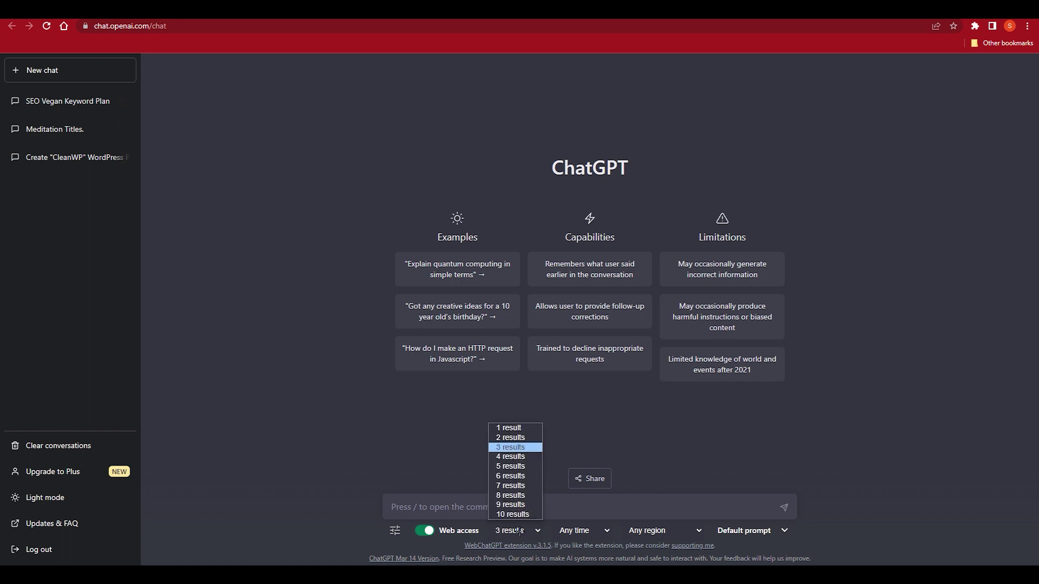
pyautogui.click(510, 466)
pyautogui.click(583, 528)
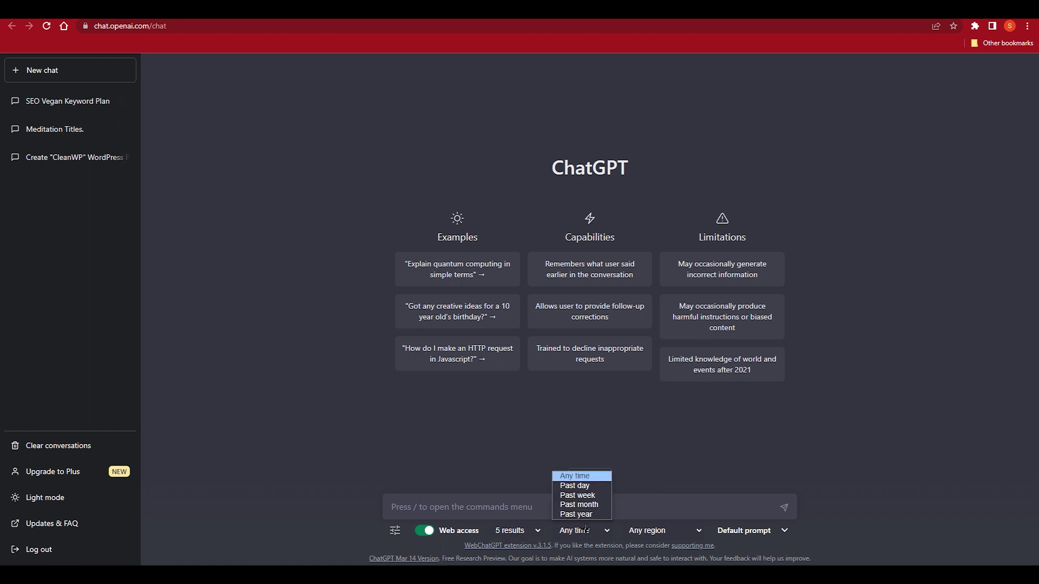
pyautogui.click(622, 529)
pyautogui.click(660, 530)
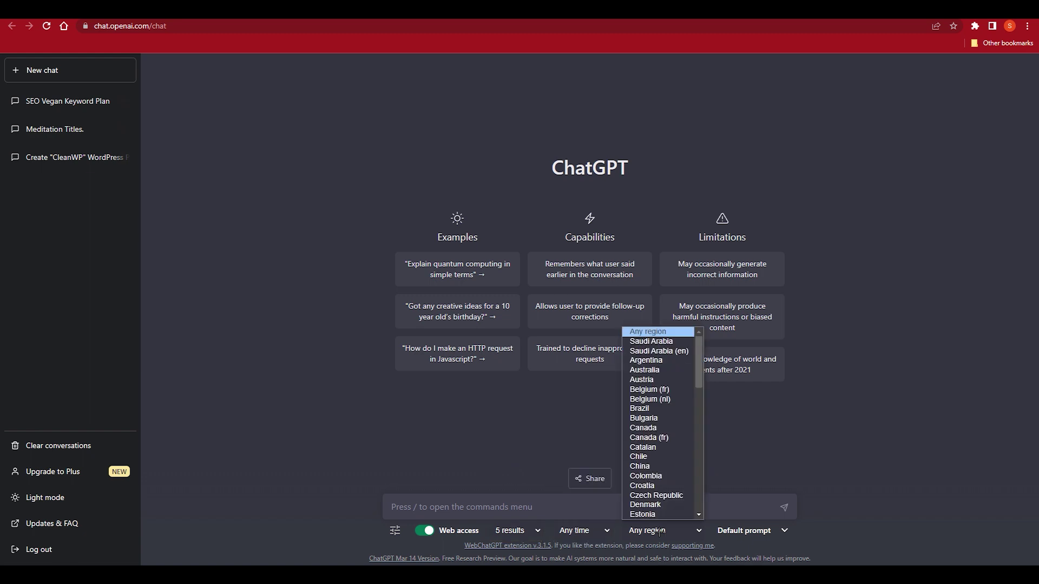
pyautogui.click(659, 530)
pyautogui.click(729, 533)
pyautogui.click(692, 455)
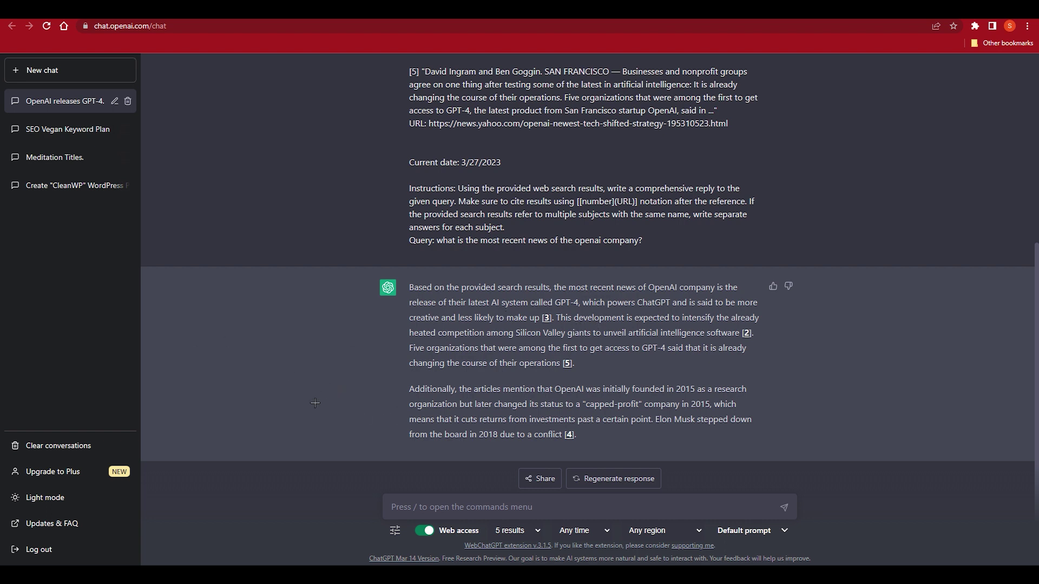
# - Examine the answer about OpenAI's most recent news together with its query, instructions and the cited web search results
pyautogui.moveTo(410, 285); pyautogui.dragTo(456, 303)
pyautogui.moveTo(438, 241); pyautogui.dragTo(641, 244)
pyautogui.scroll(5, 481, 300)
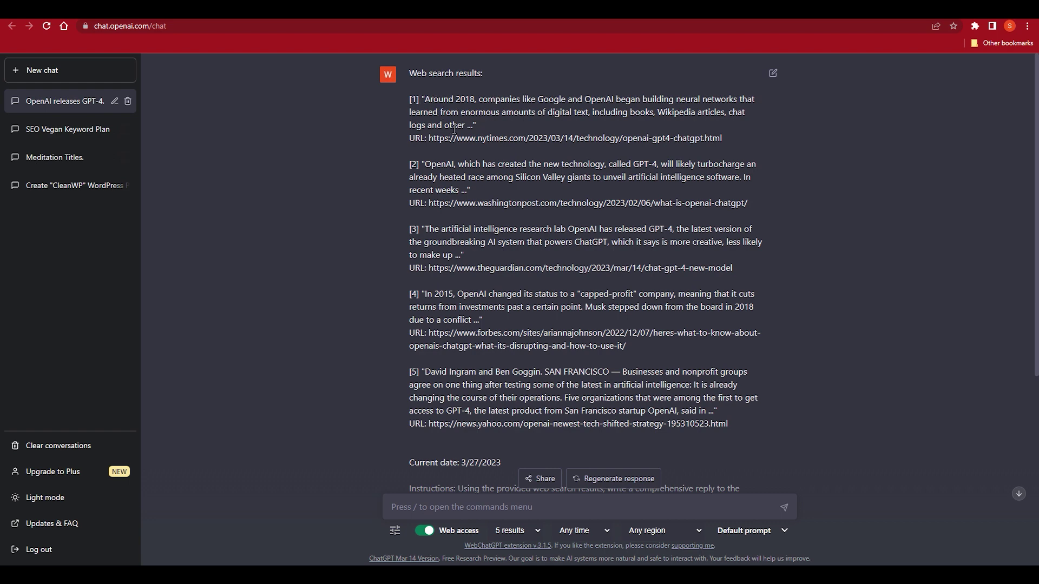
pyautogui.scroll(-4, 522, 176)
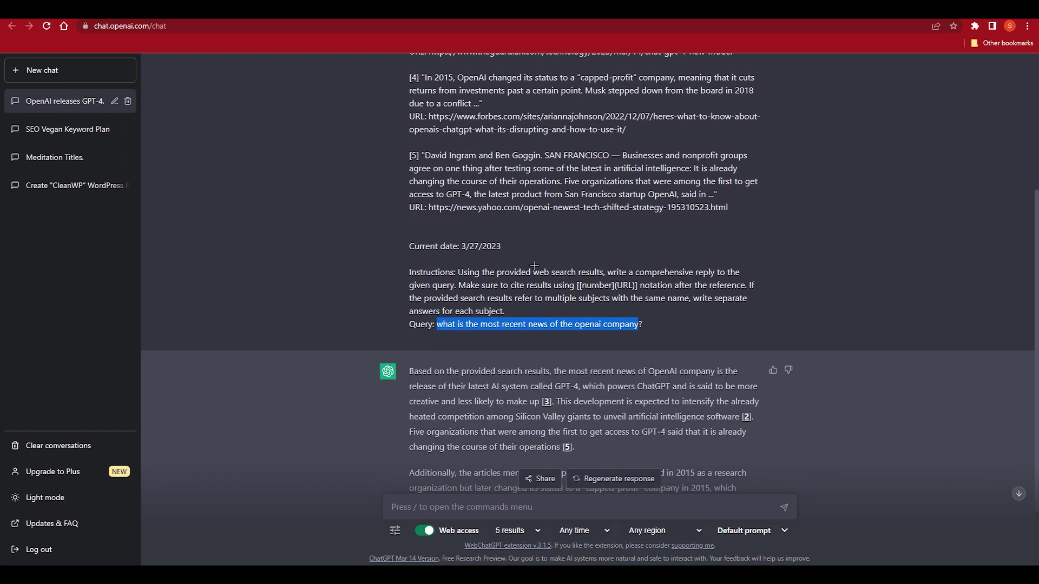
pyautogui.scroll(-1, 534, 265)
pyautogui.click(514, 530)
pyautogui.scroll(5, 511, 476)
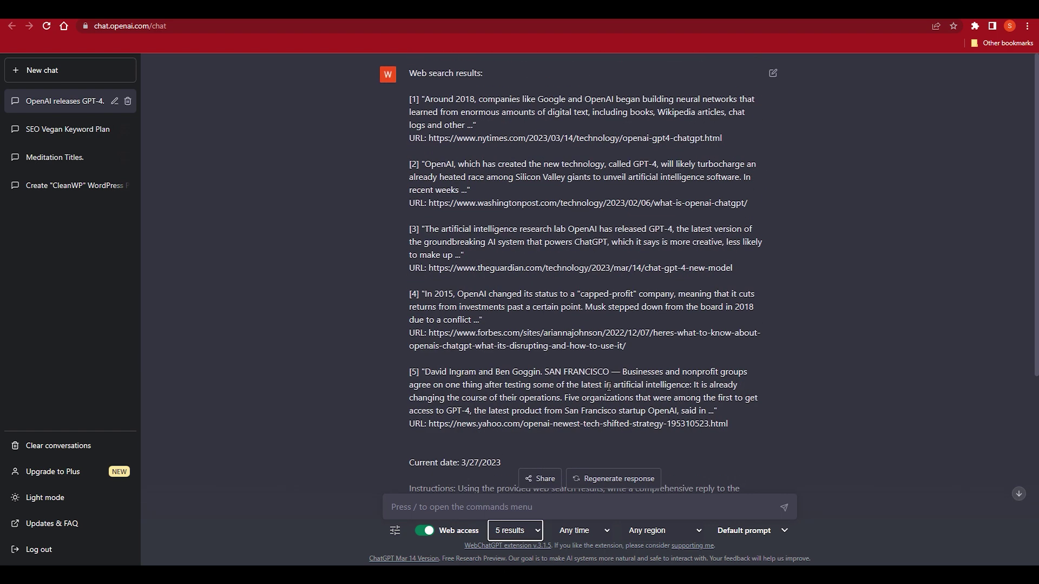
pyautogui.moveTo(739, 385); pyautogui.dragTo(411, 112)
pyautogui.scroll(-5, 721, 319)
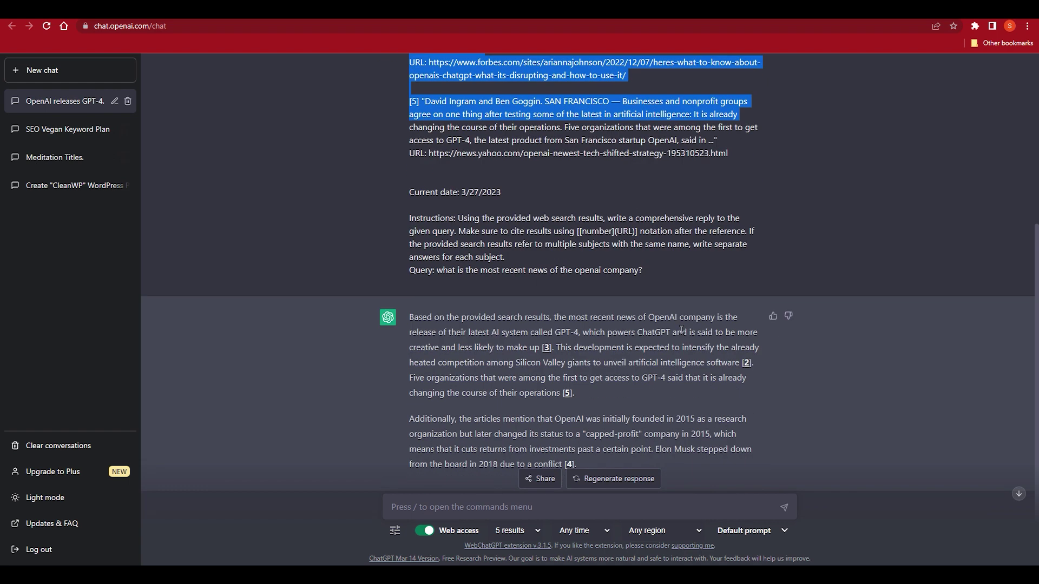
pyautogui.click(431, 309)
pyautogui.moveTo(413, 313); pyautogui.dragTo(674, 332)
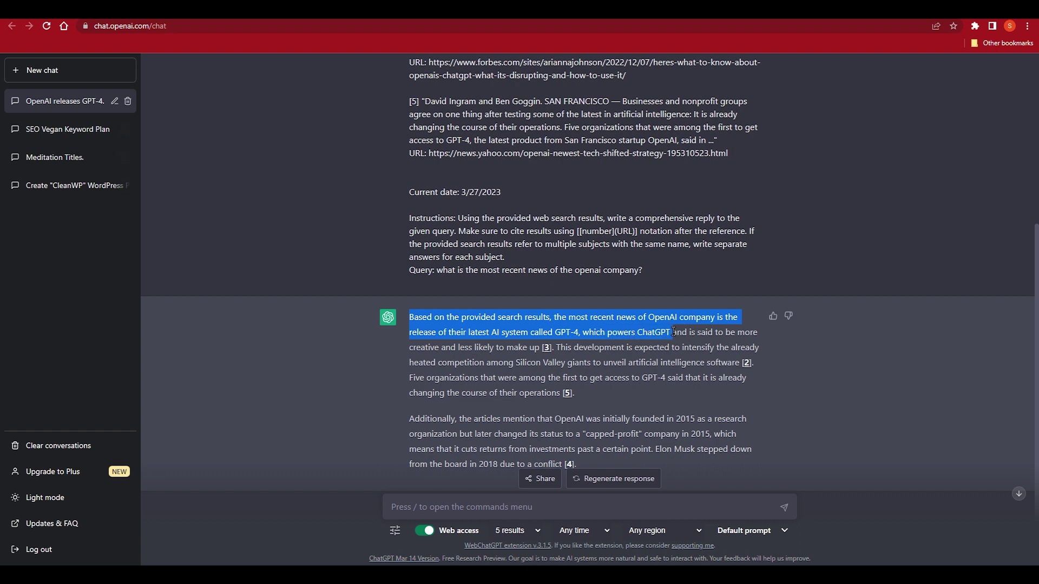
pyautogui.click(571, 357)
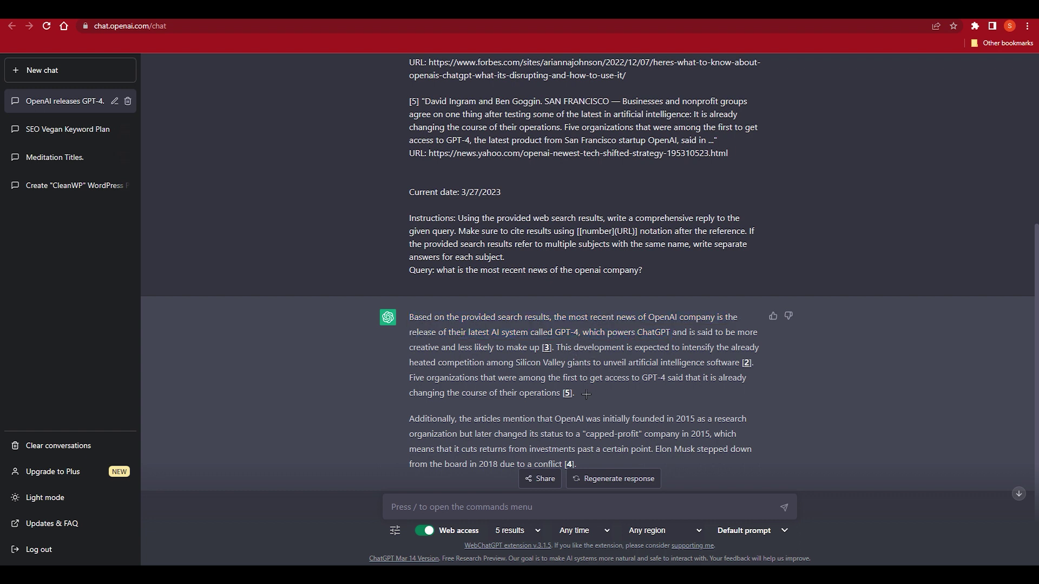
# - Turn off web access and send the prompt "create an introduction for a blog post for this topic"
pyautogui.click(424, 532)
pyautogui.write('create an int')
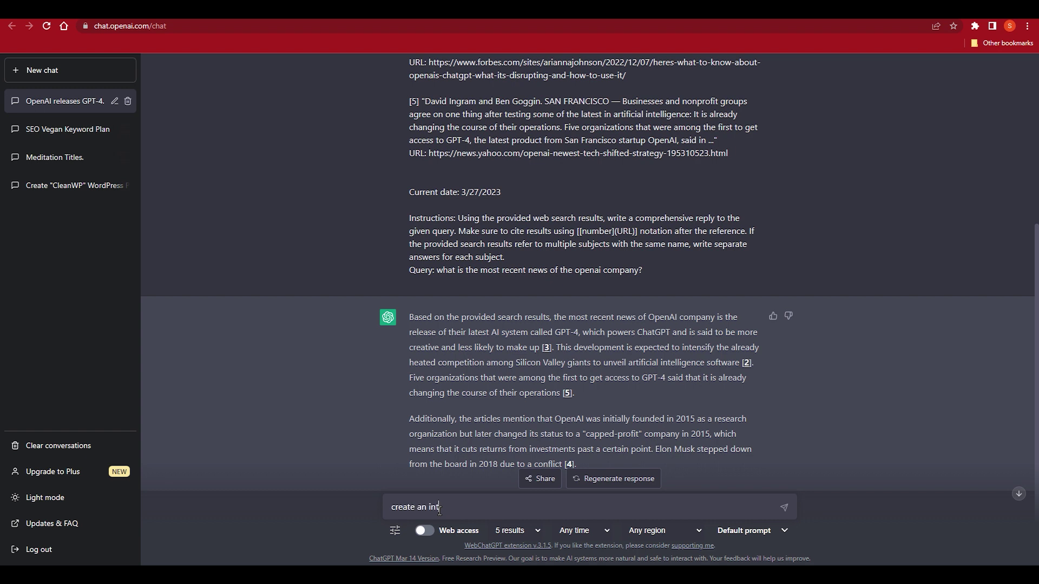
pyautogui.write('roduction for a blog post f')
pyautogui.write('or this topic')
pyautogui.moveTo(408, 320); pyautogui.dragTo(614, 457)
pyautogui.click(633, 469)
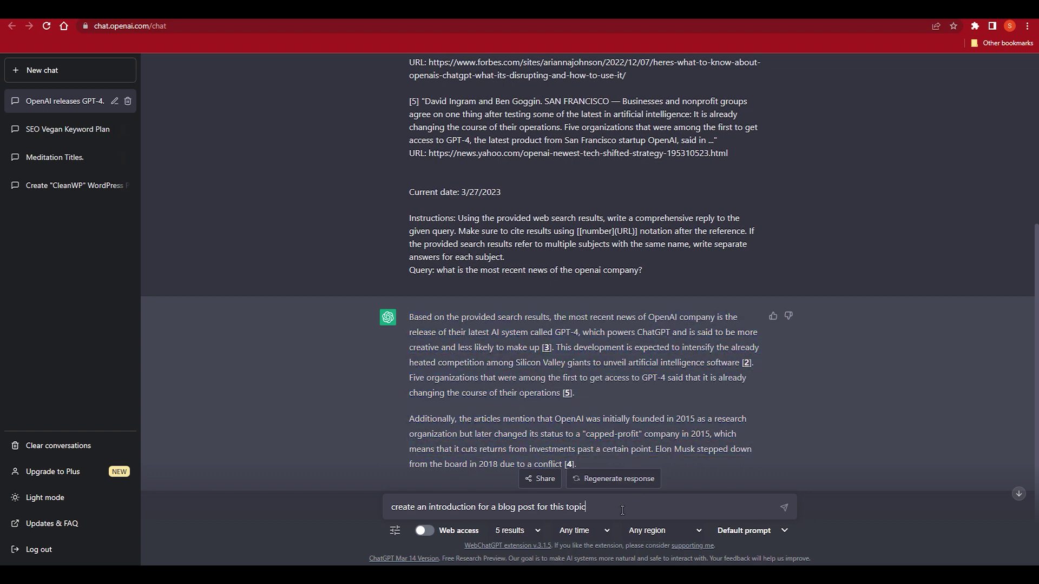
pyautogui.press('Return')
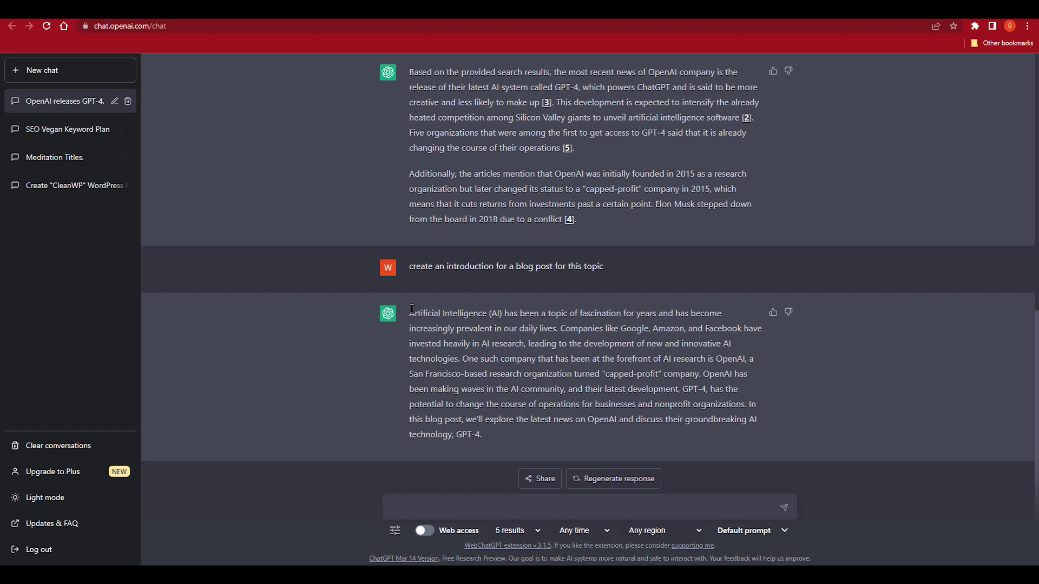
# - Read through the generated blog post introduction
pyautogui.moveTo(411, 310); pyautogui.dragTo(513, 431)
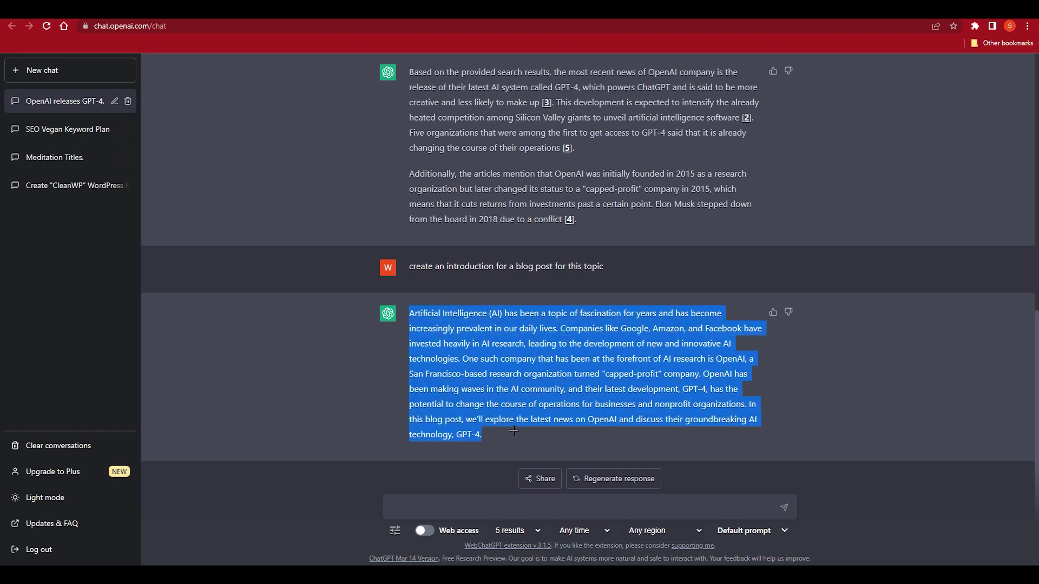
pyautogui.click(546, 443)
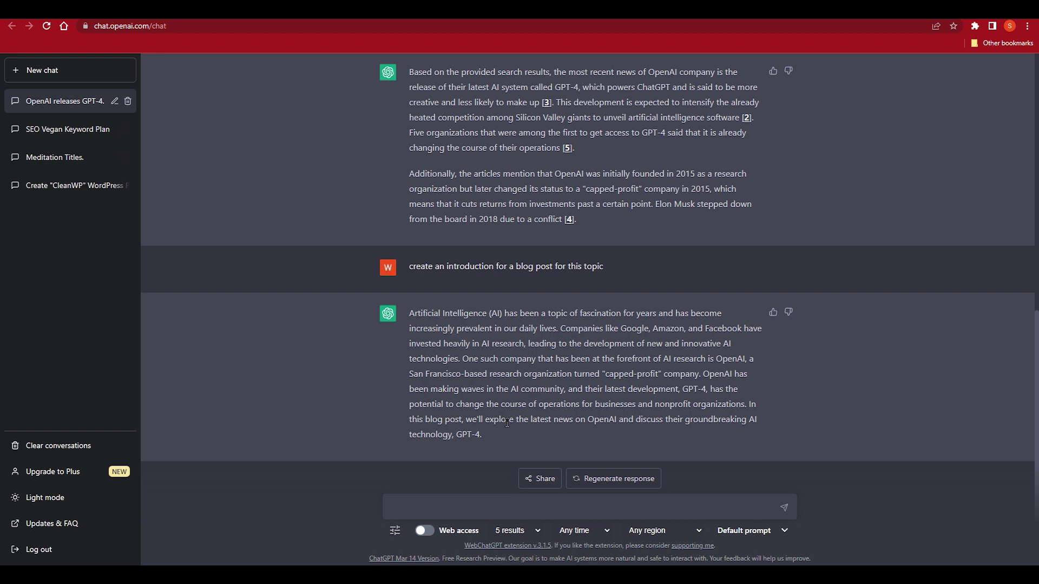
pyautogui.scroll(1, 507, 422)
# - Turn web access back on and review the web-based answer and the blog introduction in the conversation
pyautogui.click(424, 531)
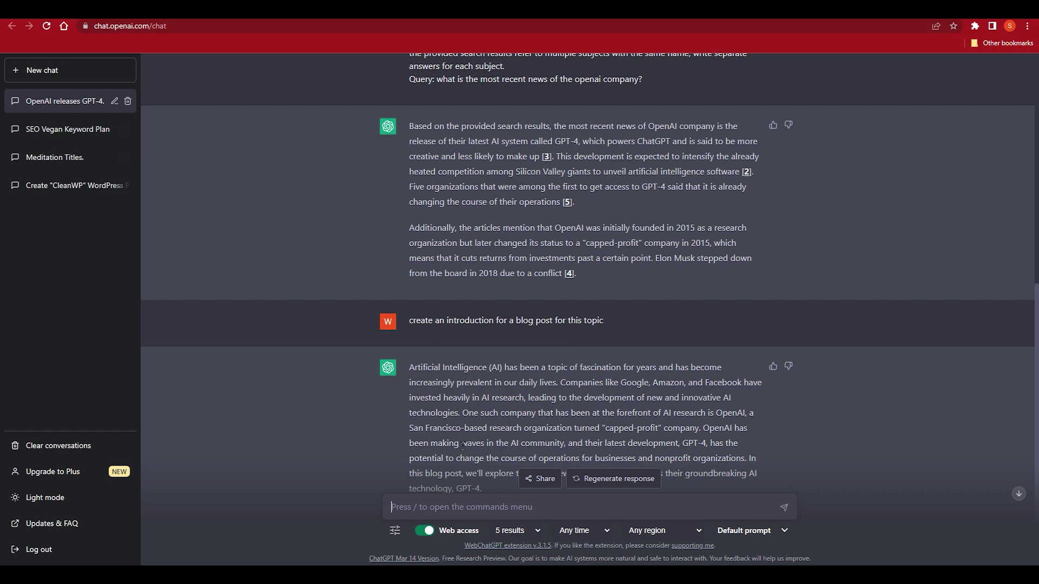
pyautogui.scroll(-1, 454, 449)
pyautogui.scroll(2, 420, 449)
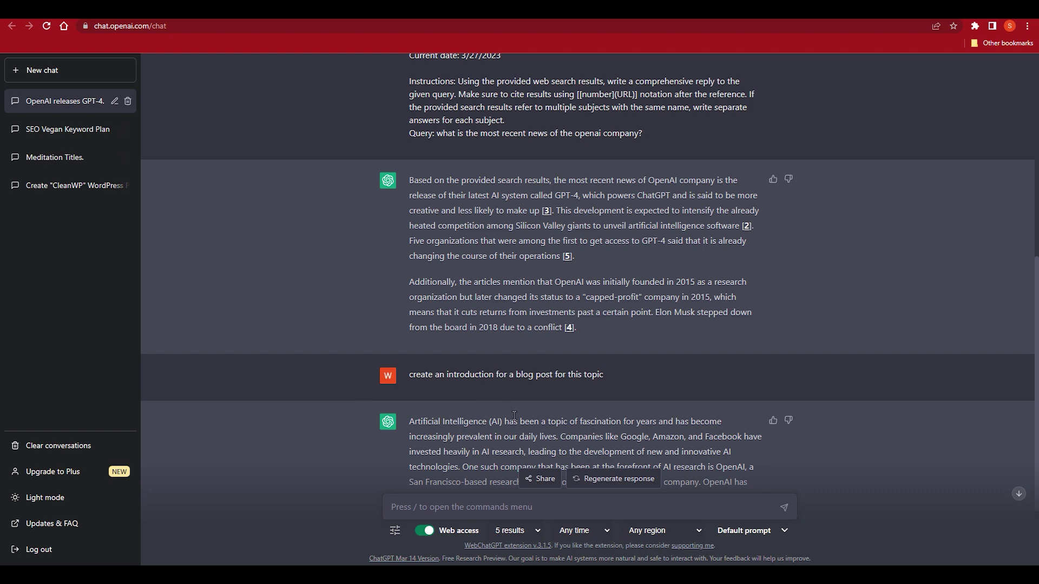
pyautogui.scroll(-2, 460, 405)
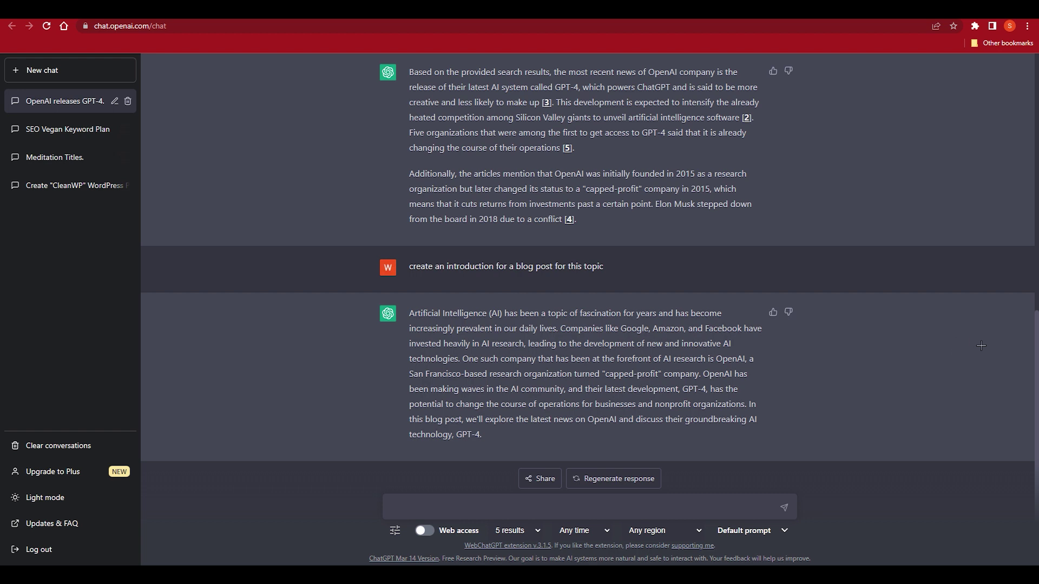
pyautogui.scroll(2, 968, 338)
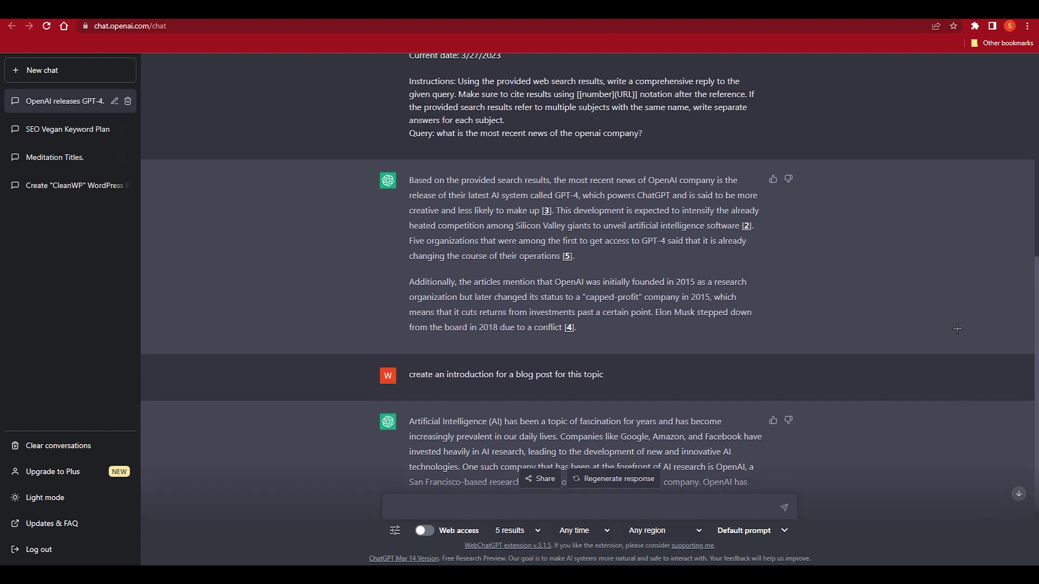